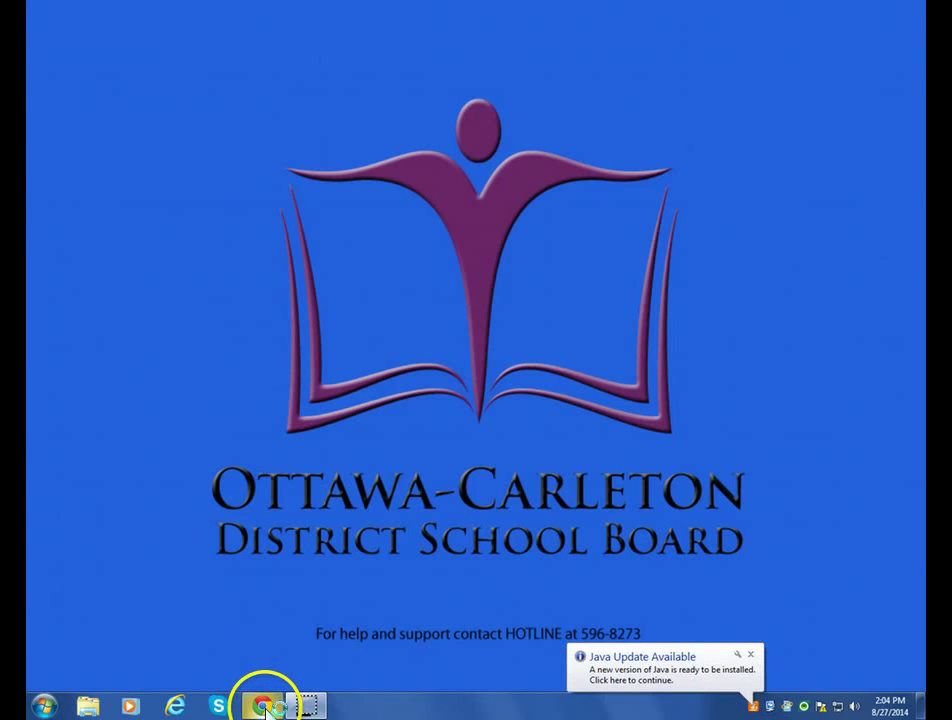
Launch Chrome, maximize its window and open the browser's main menu.
click(264, 707)
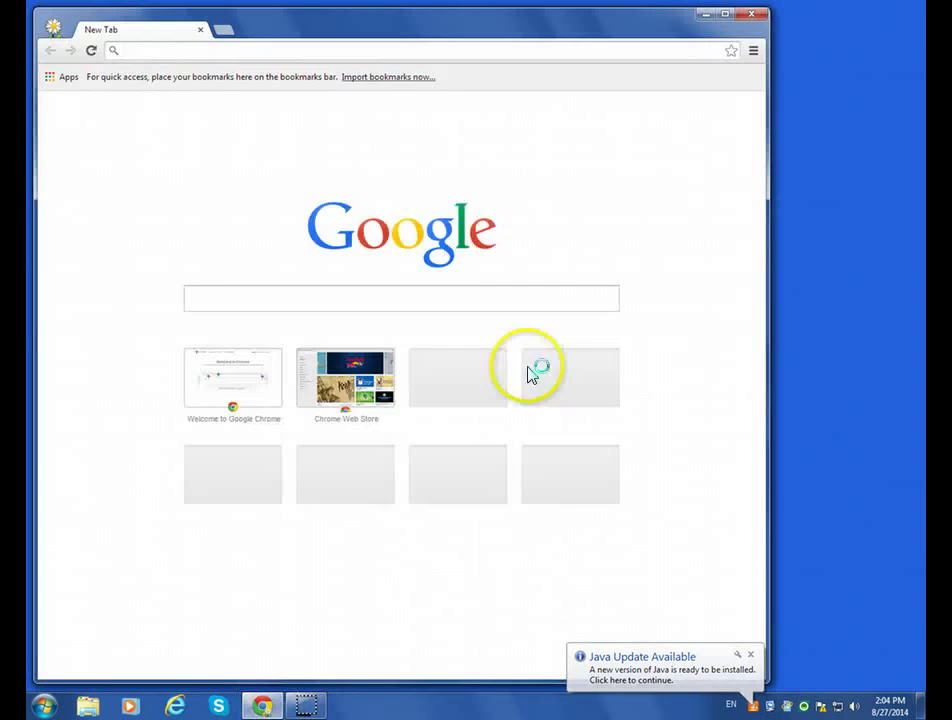
click(727, 16)
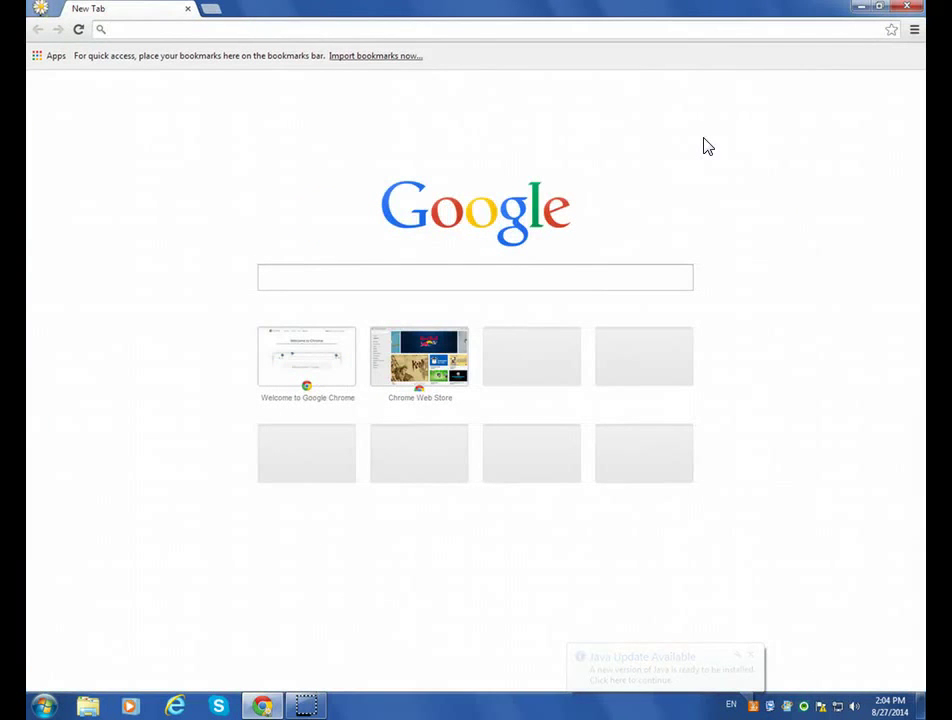
click(914, 31)
click(914, 31)
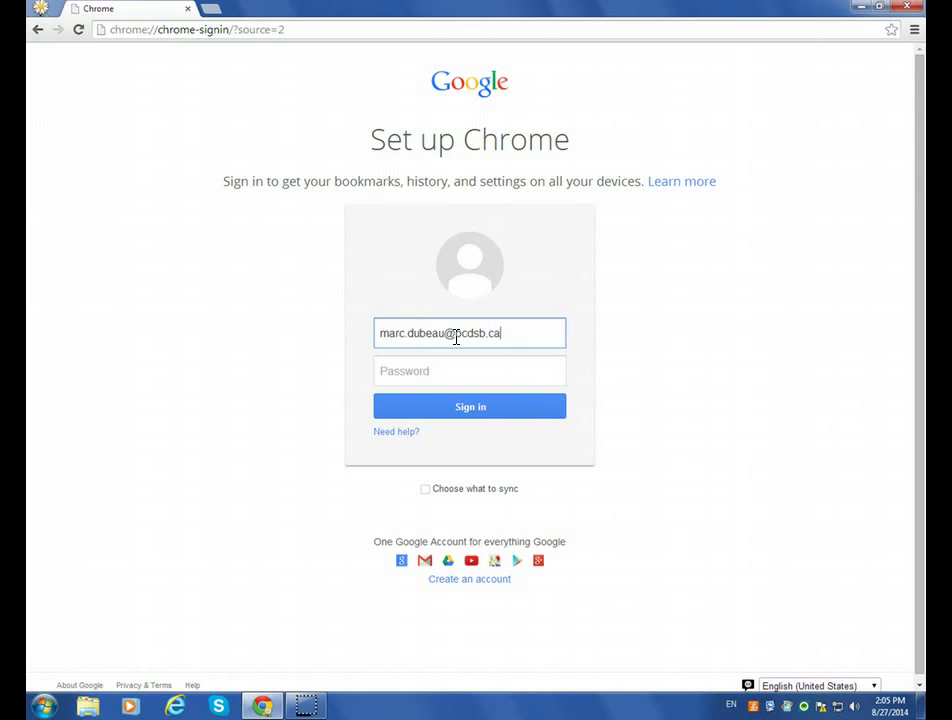
Enter the account password, sign in, and dismiss the signed-in confirmation.
key(Tab)
text(•)
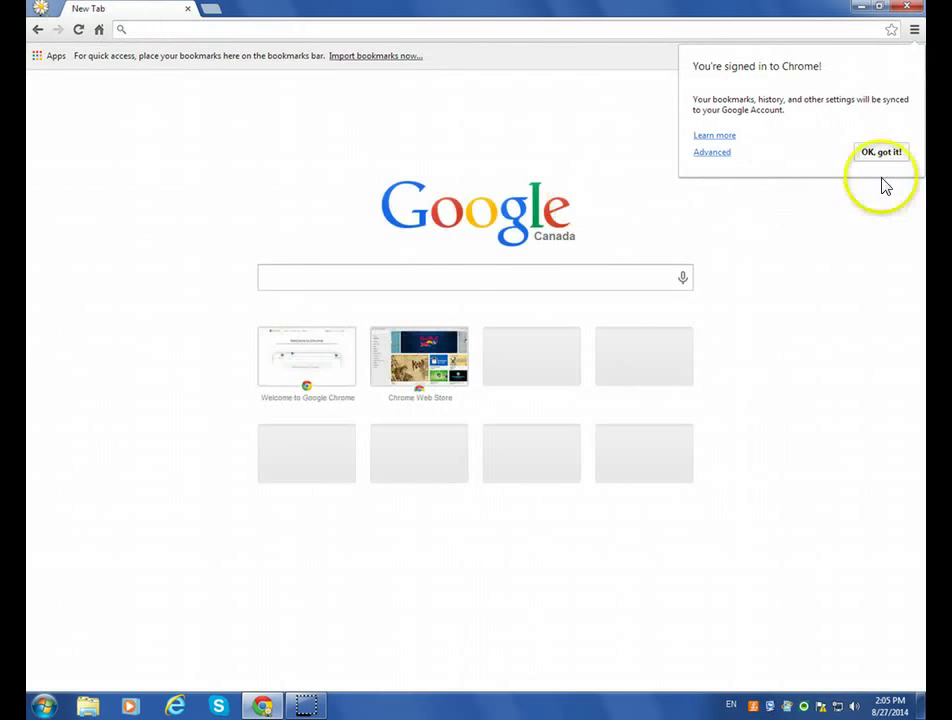
click(882, 155)
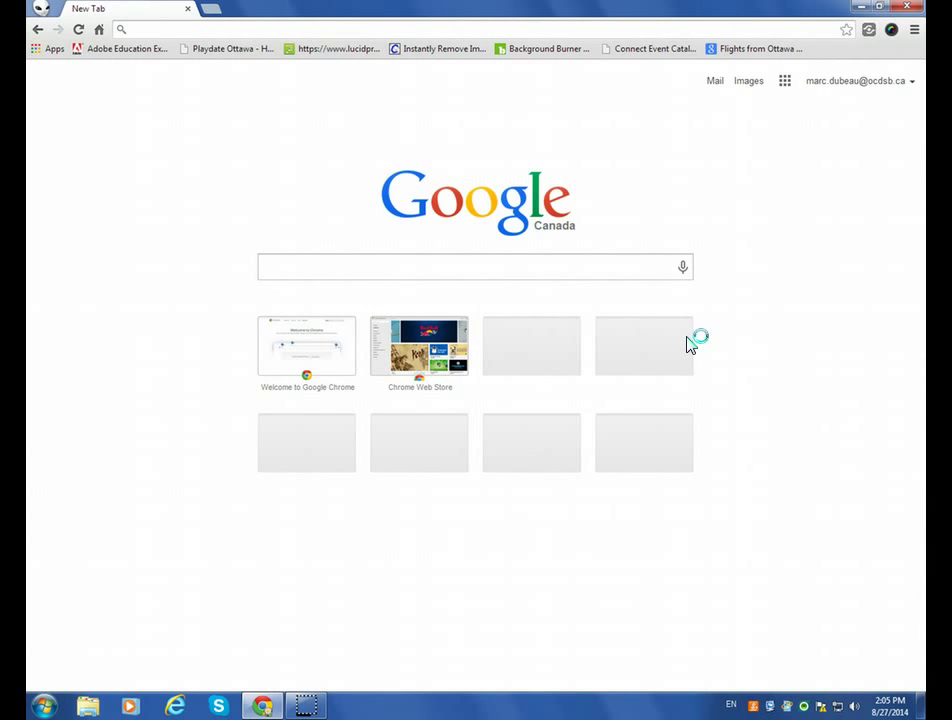
Close the ie-tab, Webpage Screenshot, Apps, Shield For Chrome and Awesome Screenshot tabs.
click(780, 15)
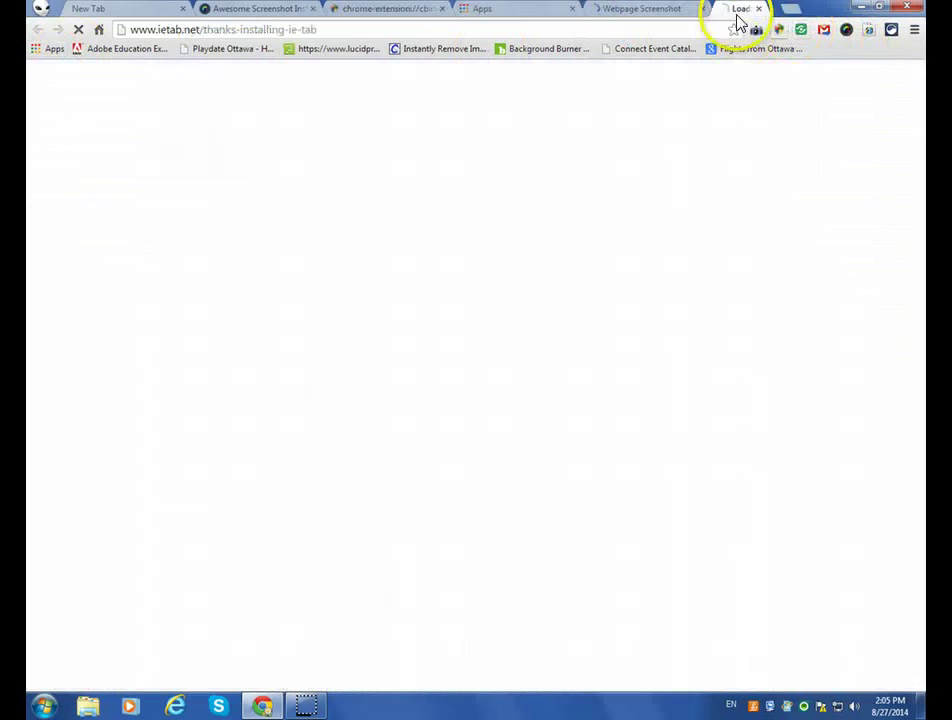
click(806, 9)
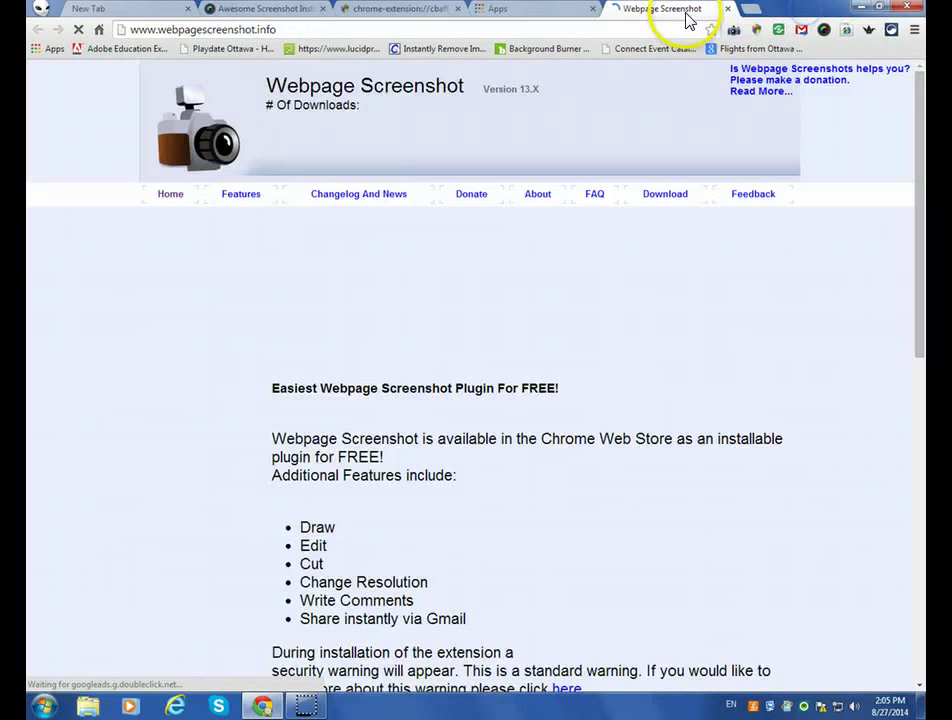
click(593, 12)
click(593, 10)
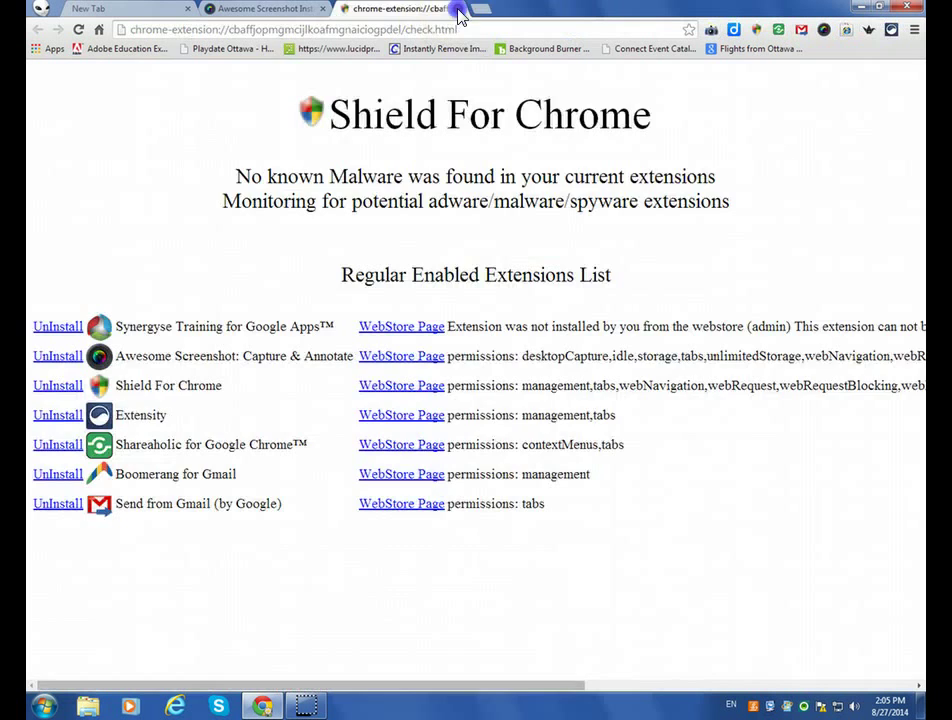
click(458, 9)
click(322, 9)
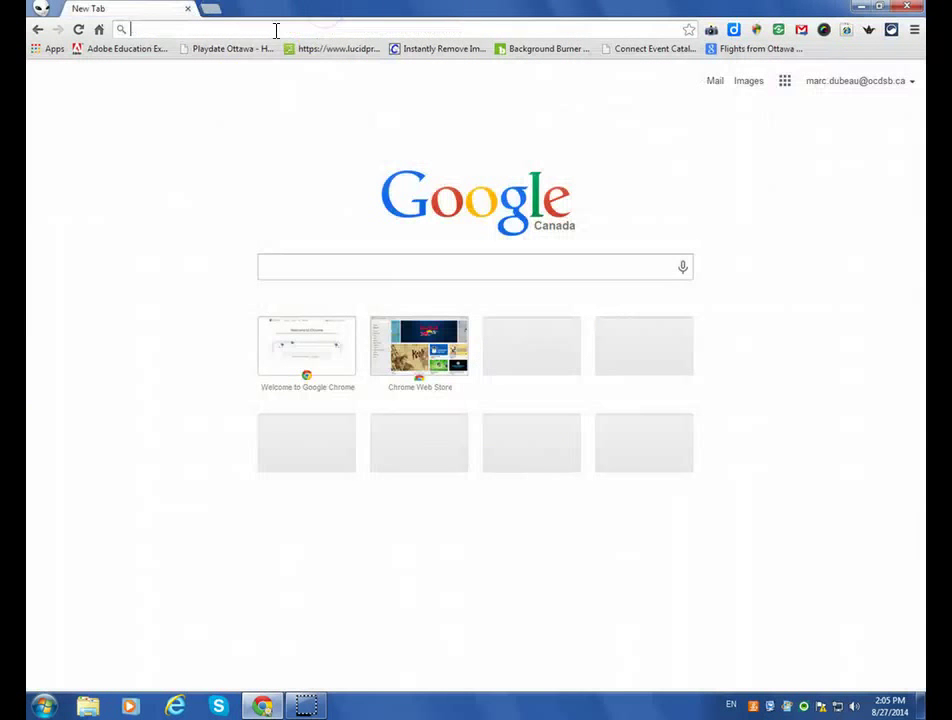
Open Gmail from the Google apps grid, then the recently viewed Osgoode Township group in Groups.
click(785, 84)
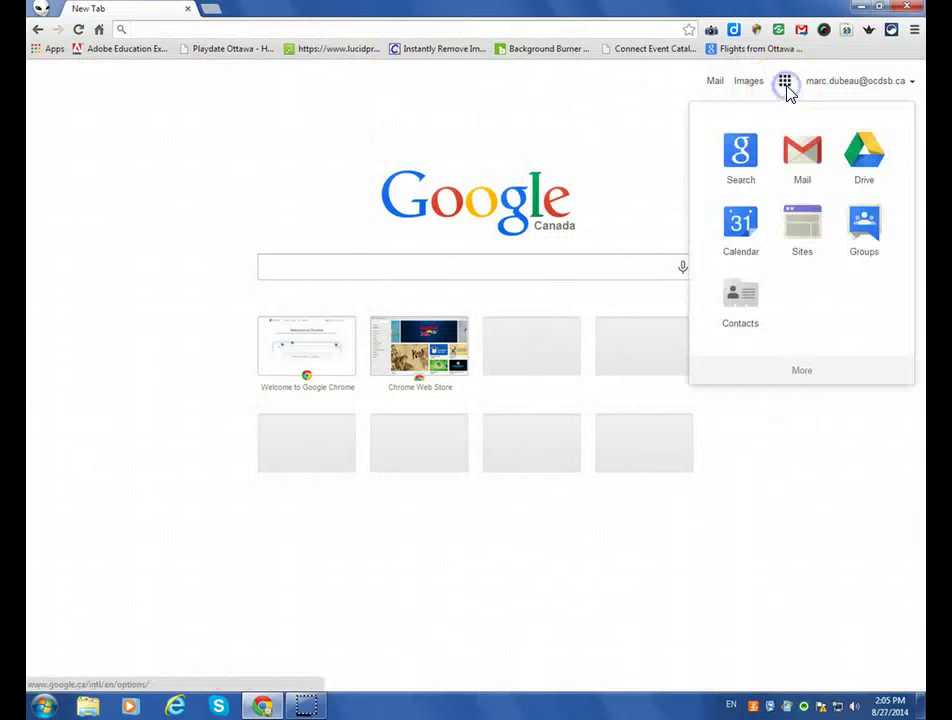
click(798, 150)
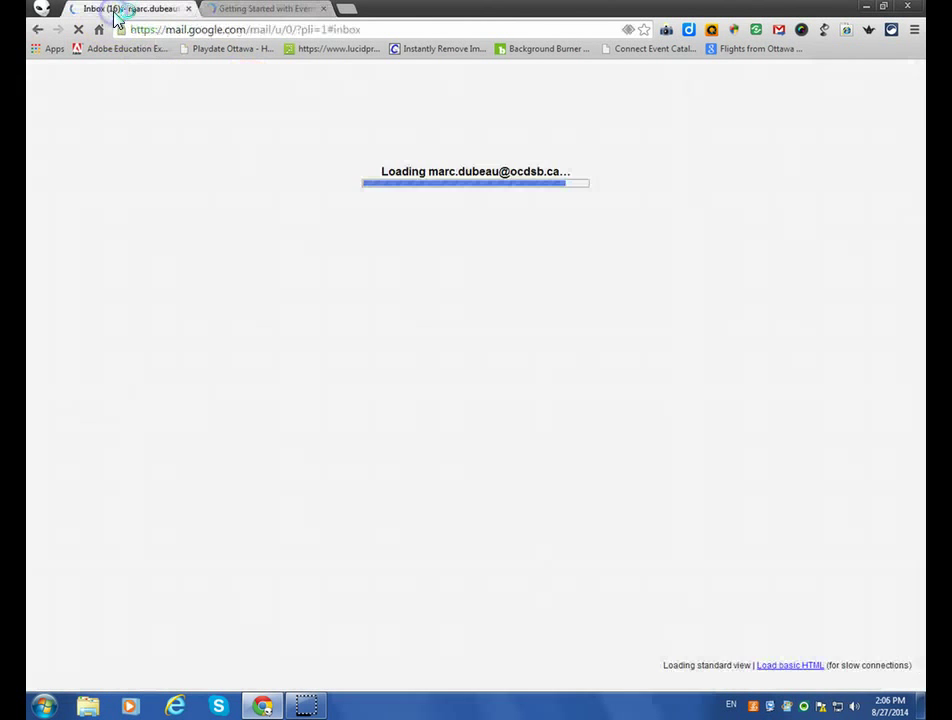
click(268, 10)
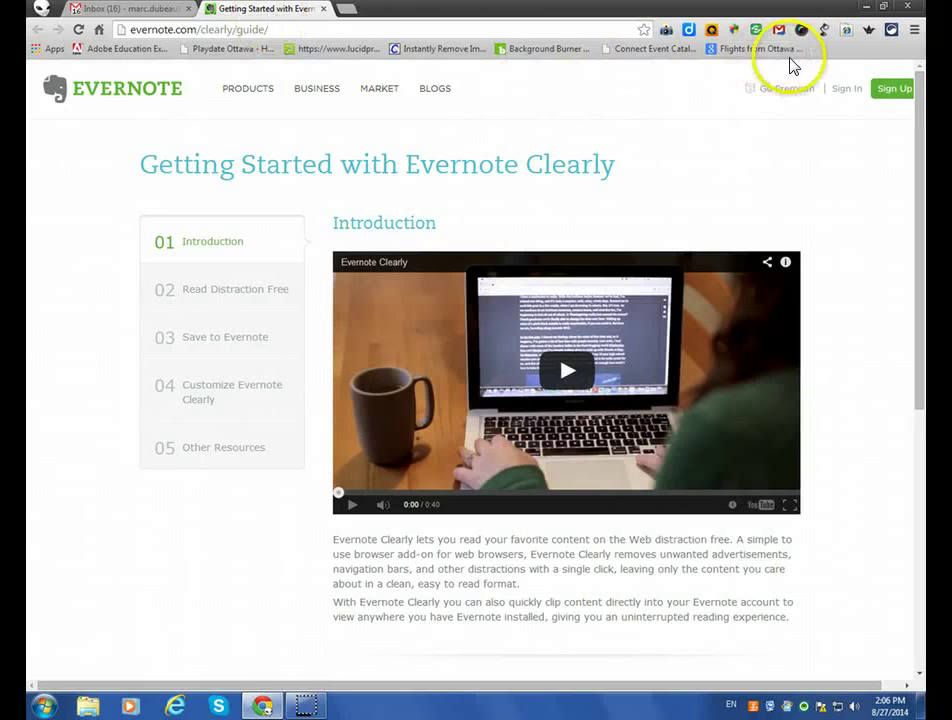
click(125, 10)
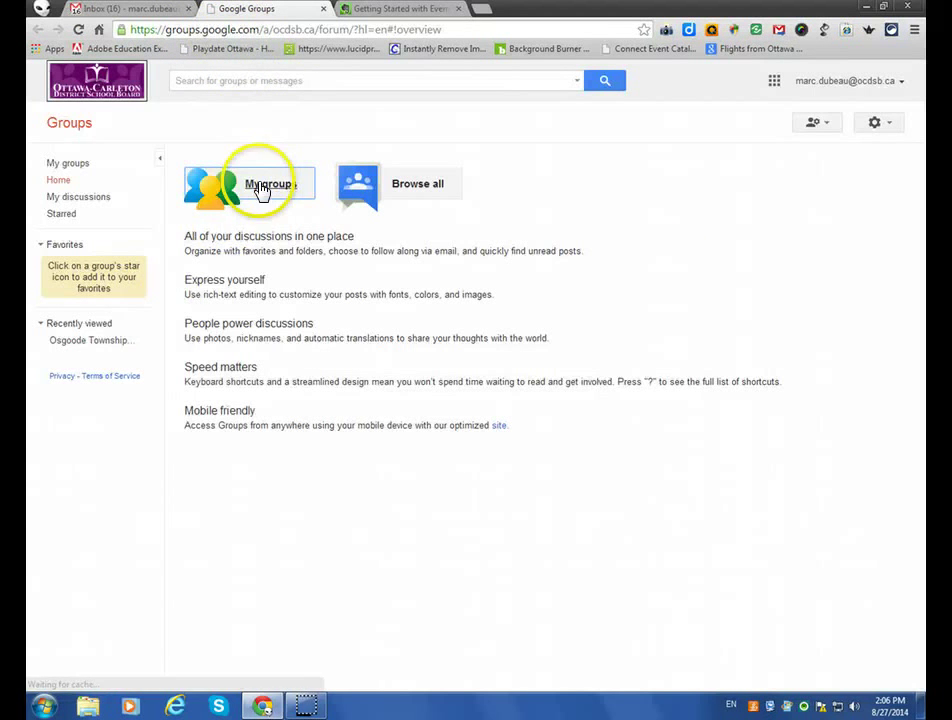
click(115, 344)
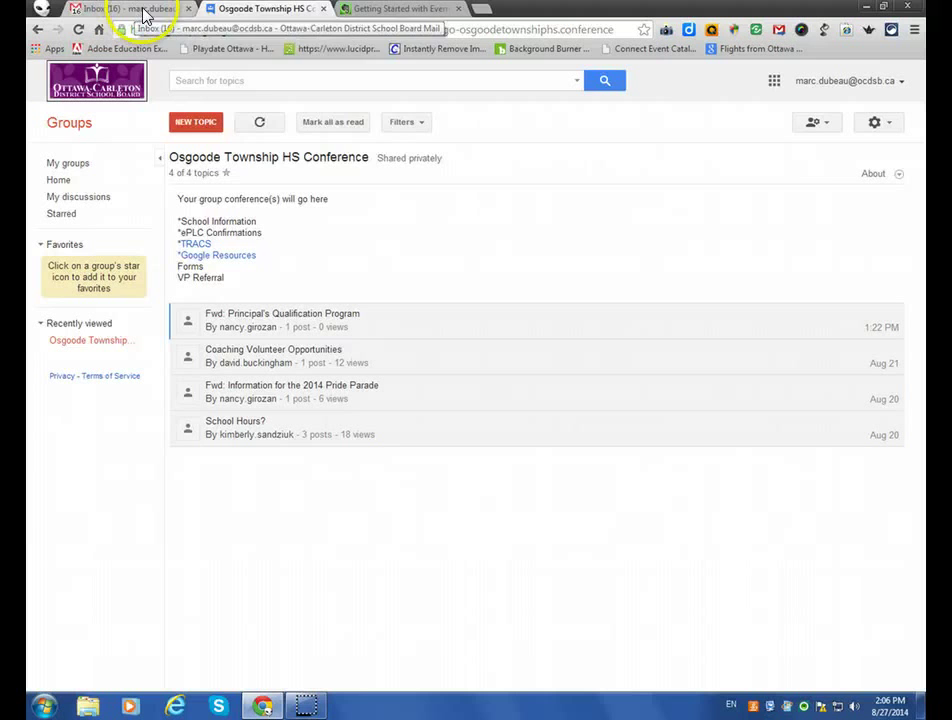
Pin the Osgoode group and Gmail inbox tabs and close the Evernote guide tab.
right_click(238, 16)
click(270, 74)
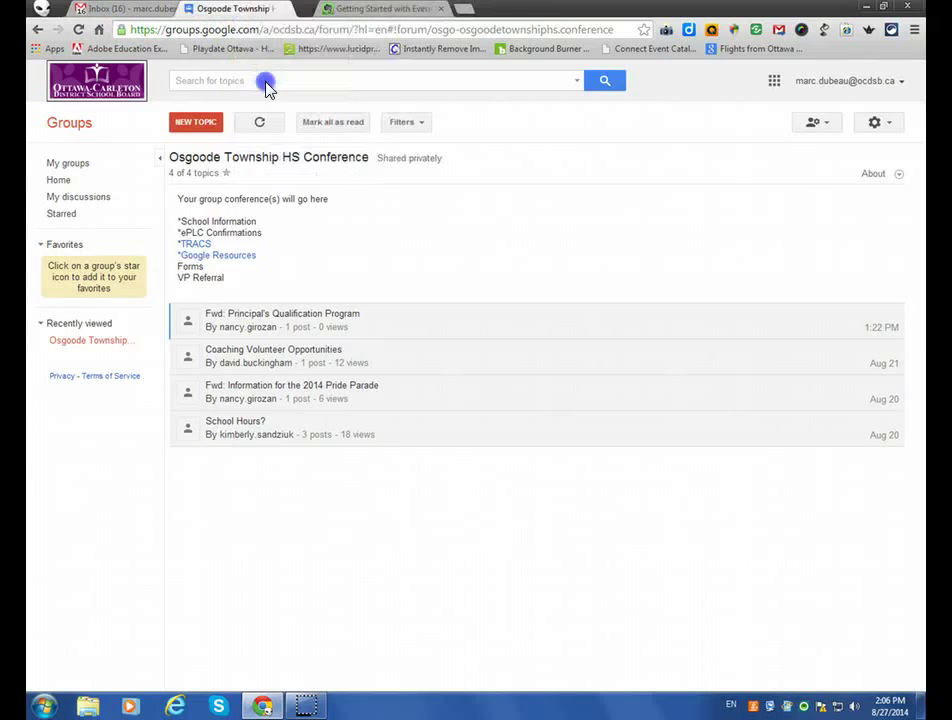
right_click(165, 15)
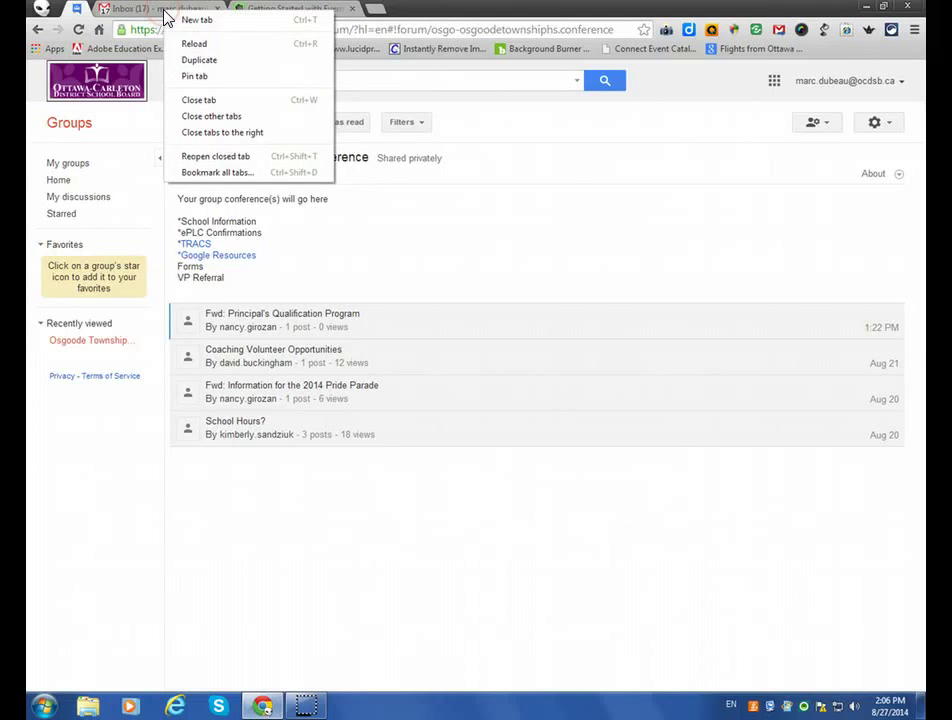
click(193, 77)
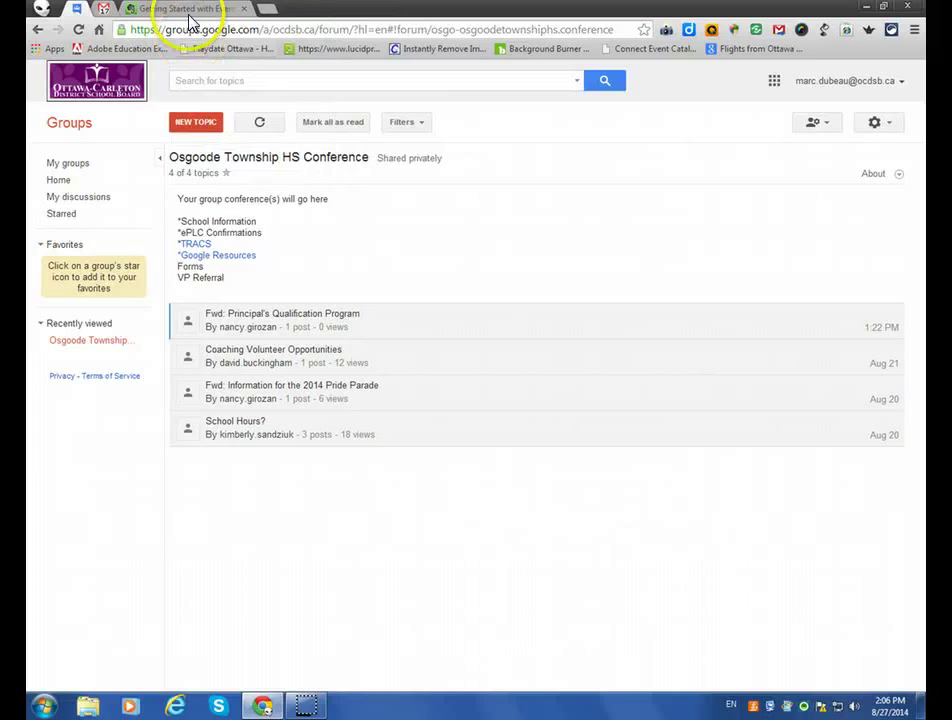
click(243, 8)
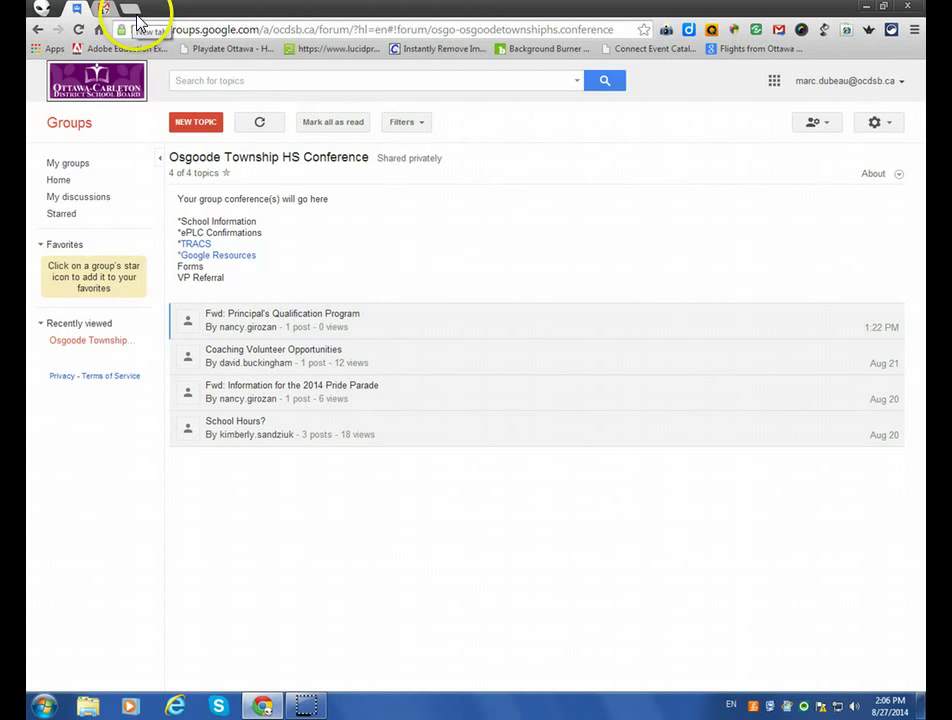
Open Google Drive in a new tab and pin that tab.
click(132, 12)
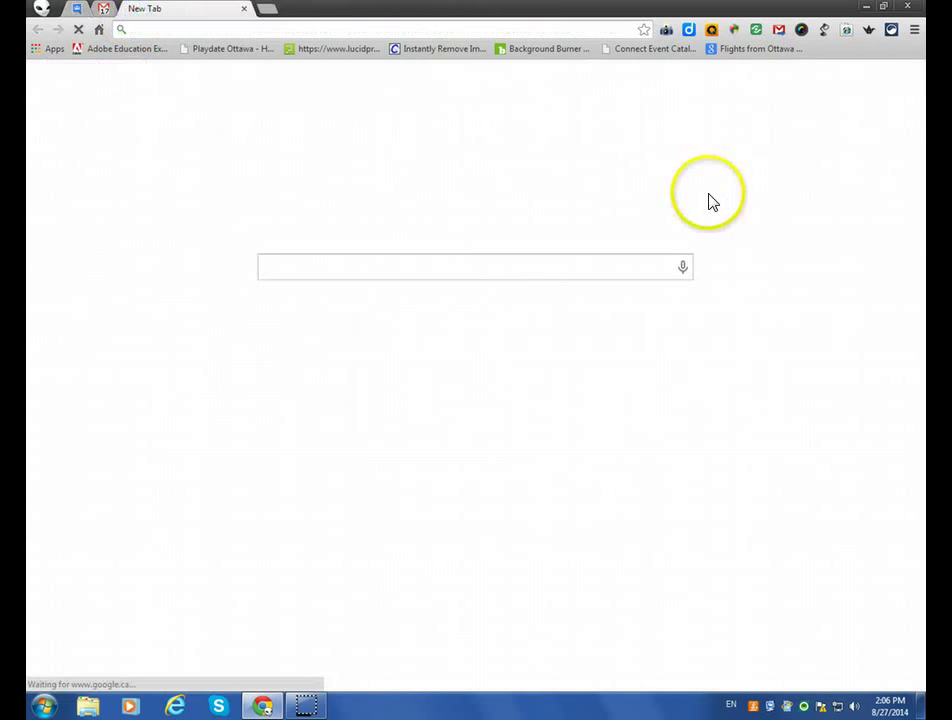
click(785, 81)
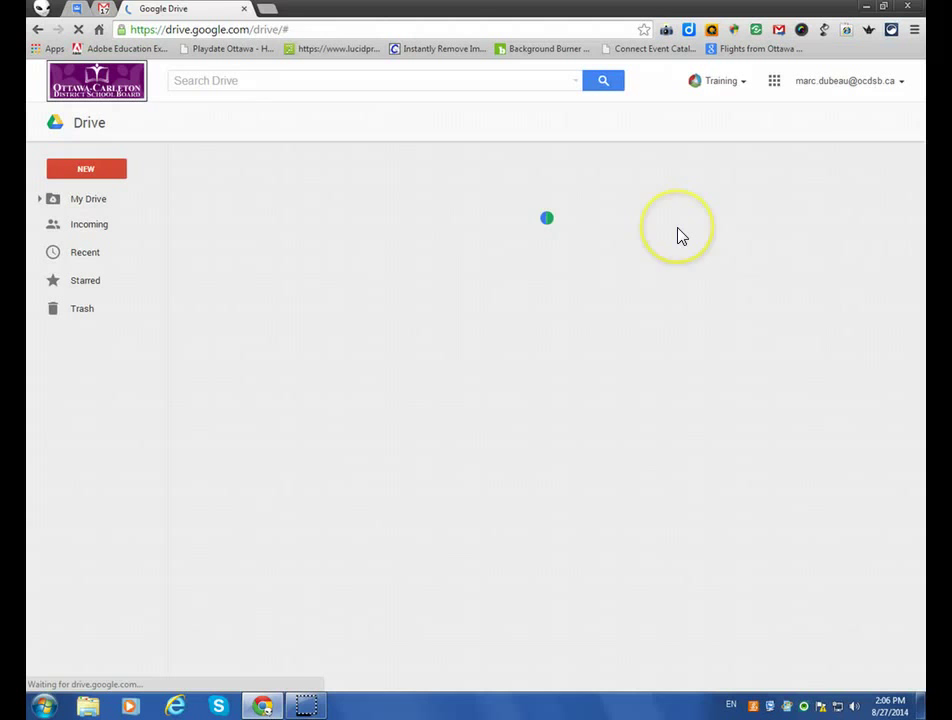
right_click(176, 9)
click(204, 76)
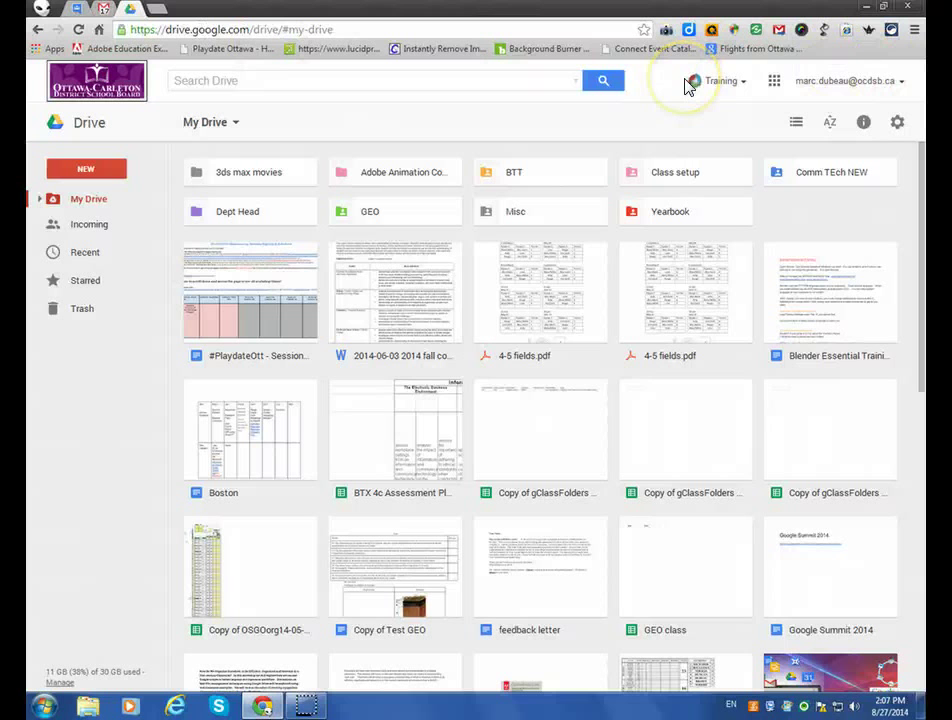
In Chrome Settings, delete the Fluffy user and confirm the removal.
click(914, 31)
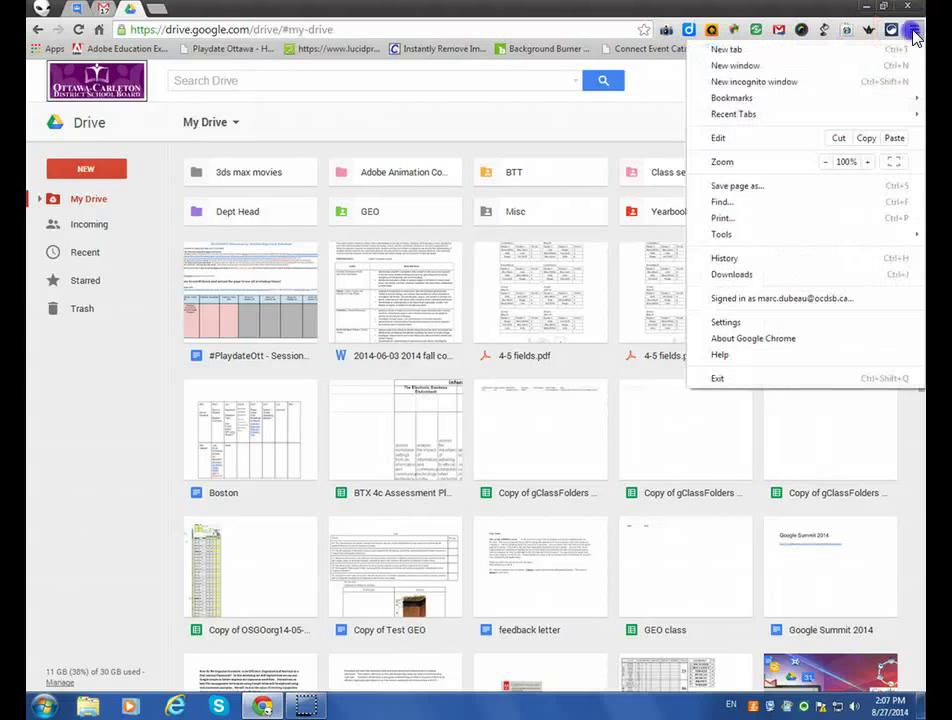
click(838, 300)
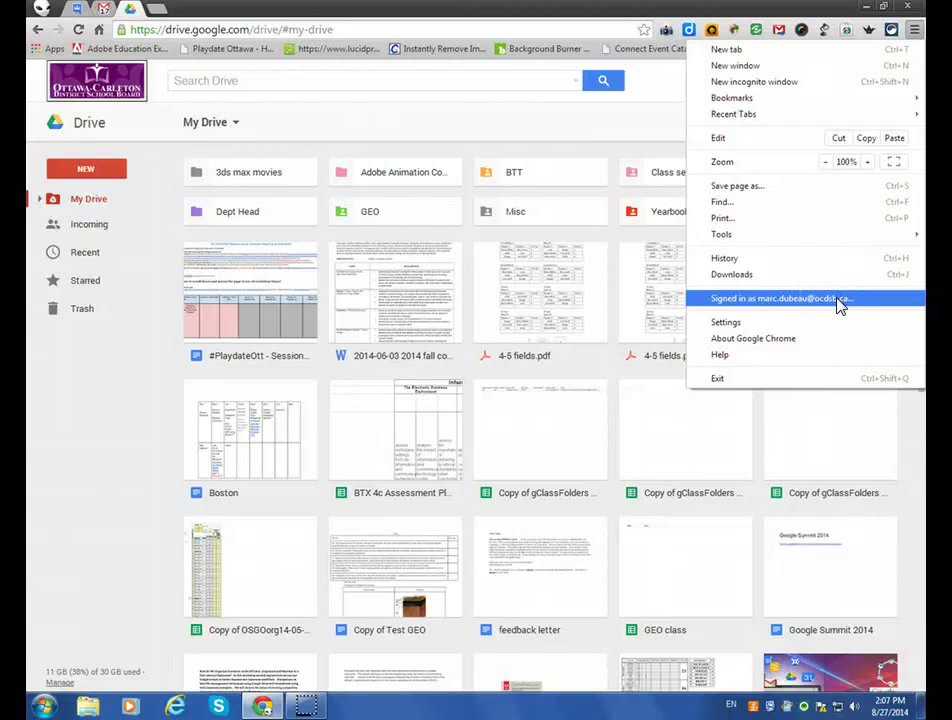
click(826, 322)
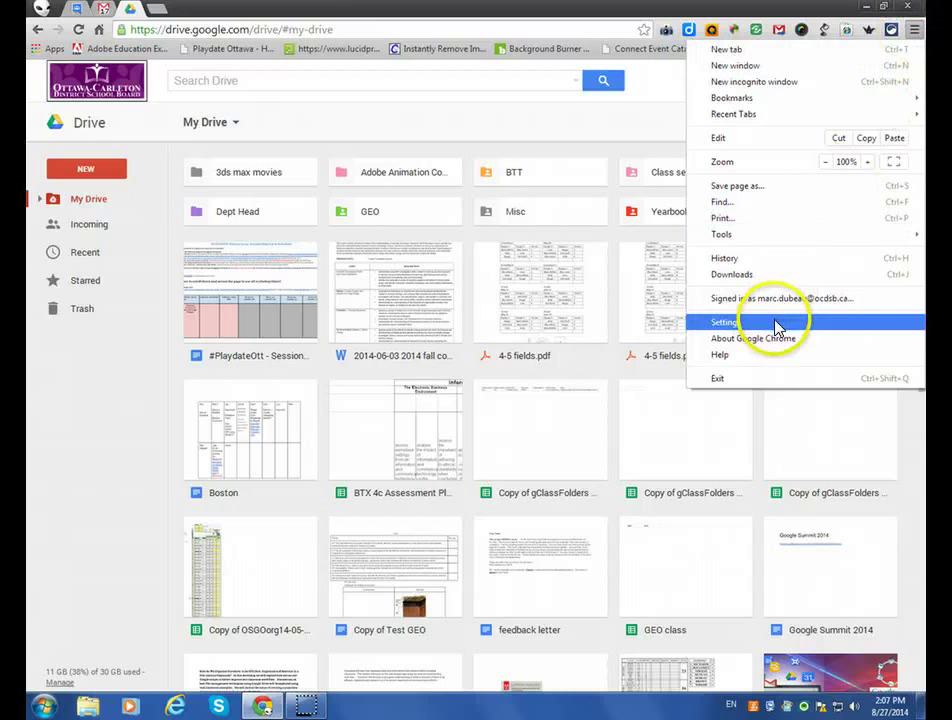
click(700, 323)
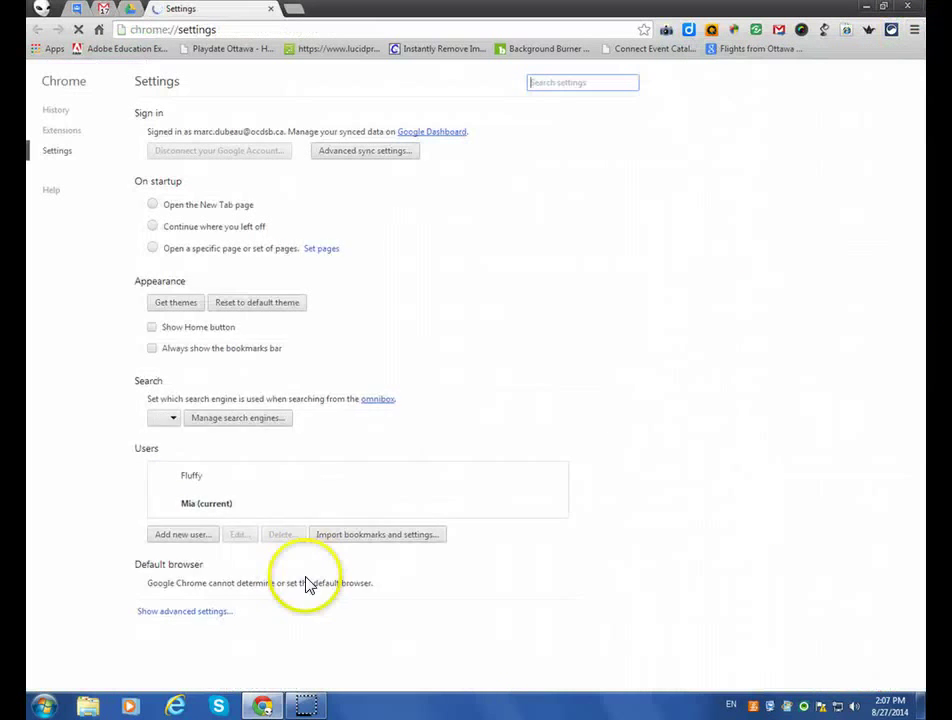
click(185, 488)
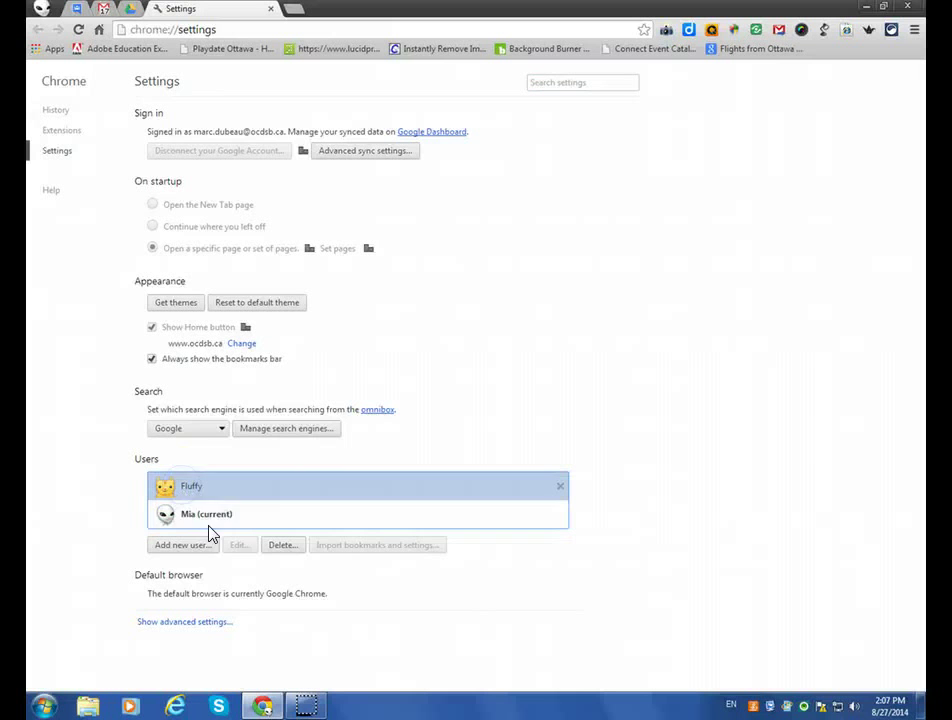
click(290, 547)
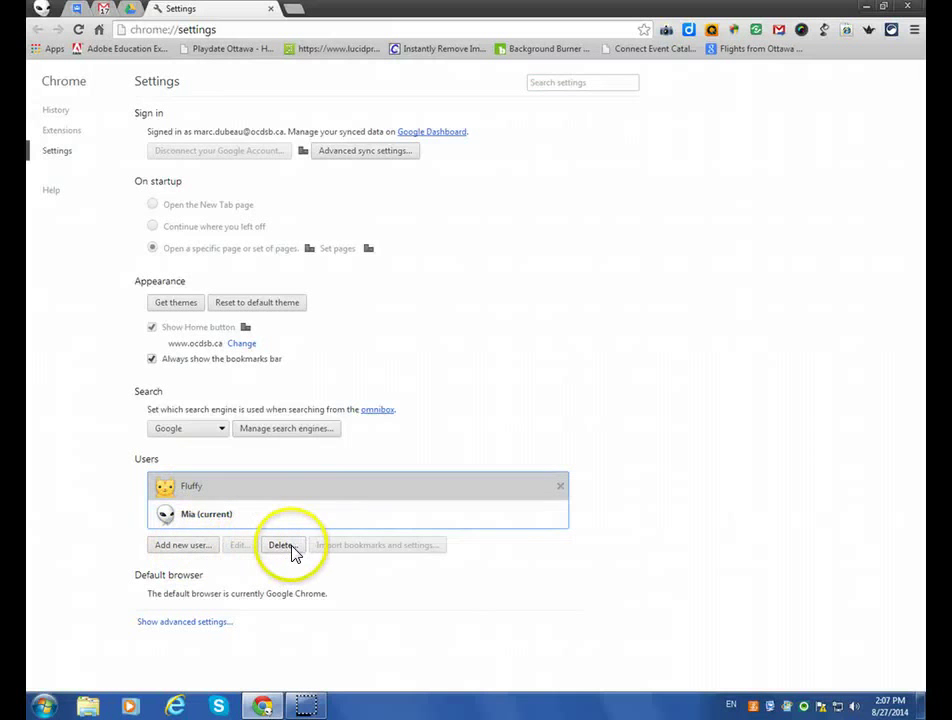
click(610, 407)
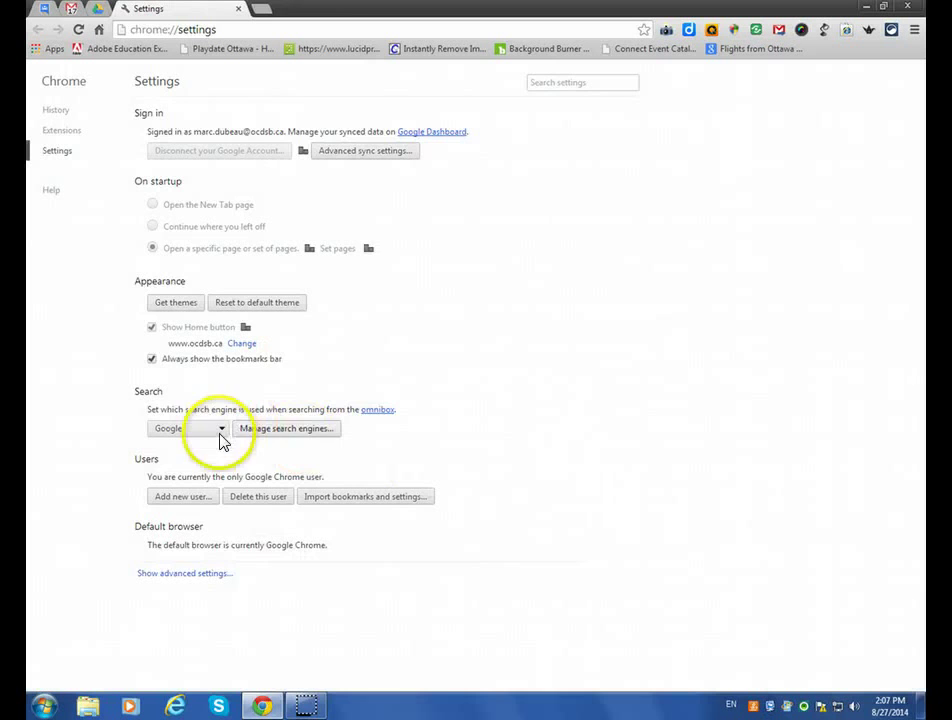
Add a new user with the horse picture and sign it in with a Google account's e-mail and password.
click(186, 500)
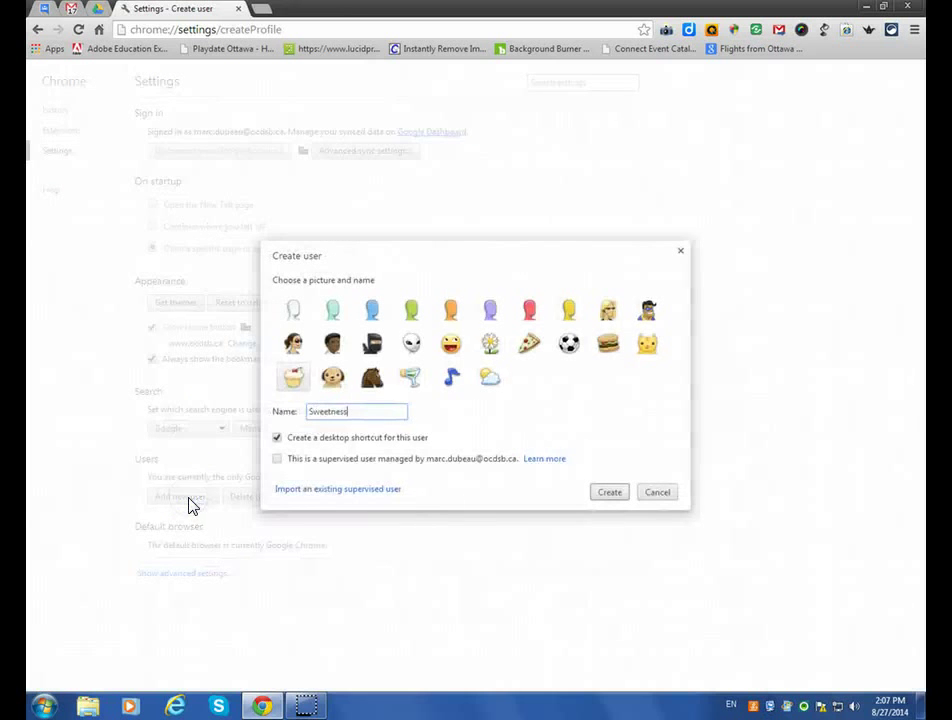
click(372, 377)
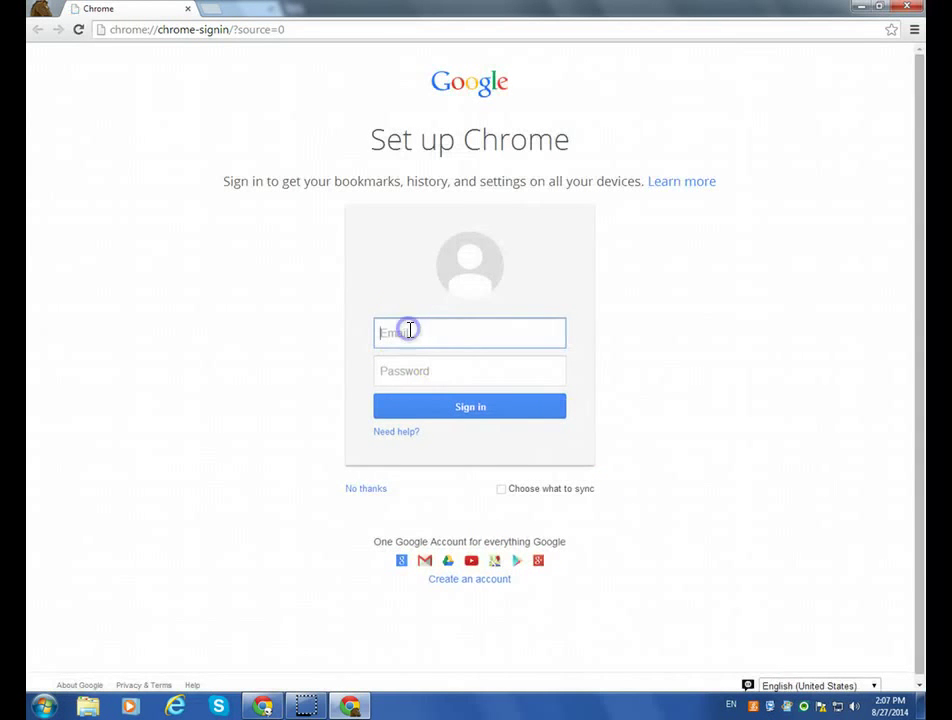
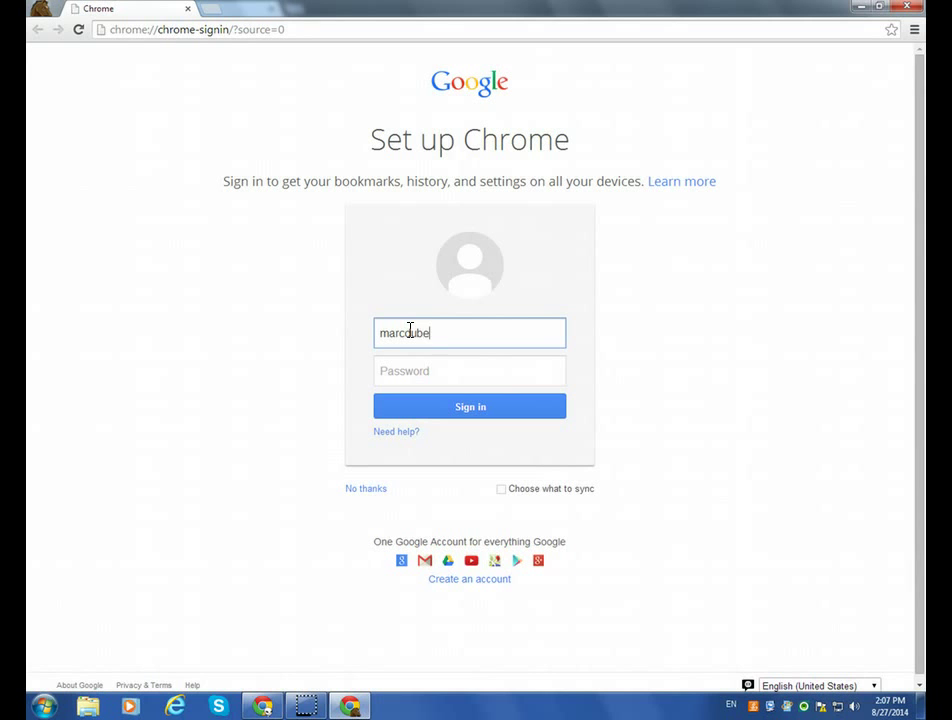
key(Tab)
text(••••••••)
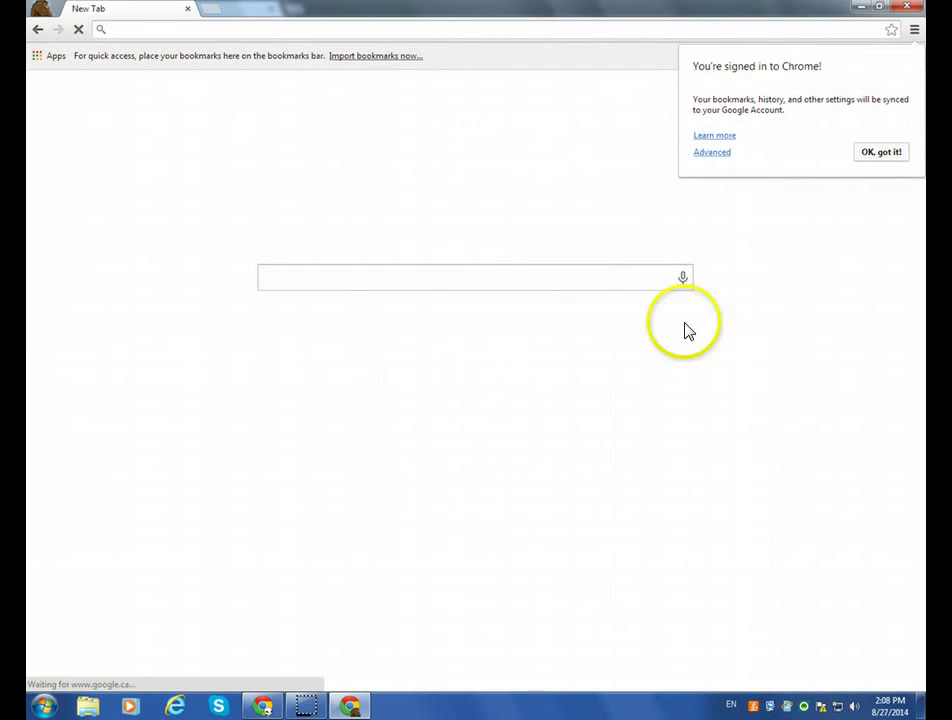
click(884, 156)
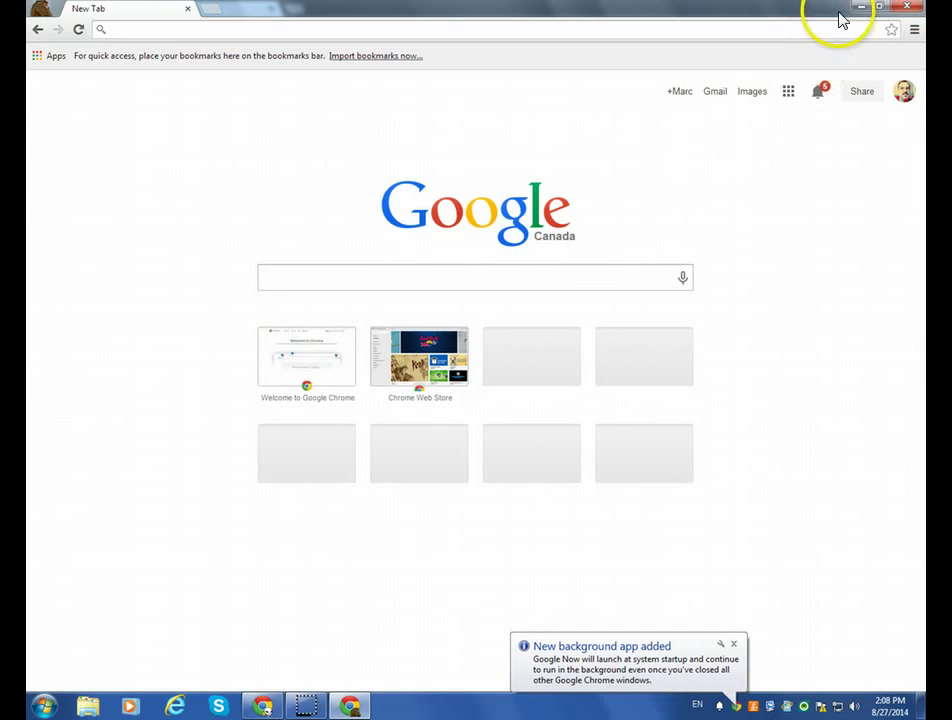
Close the new profile's feedly and Webpage Screenshot tabs, minimize it, and close the original window's Settings tab.
click(350, 705)
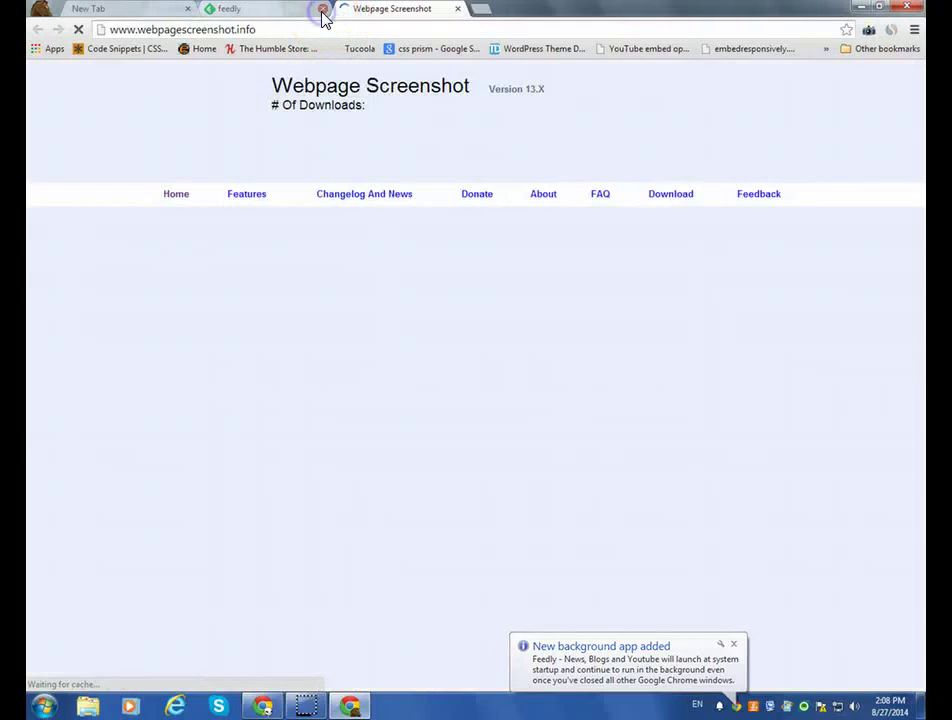
click(323, 12)
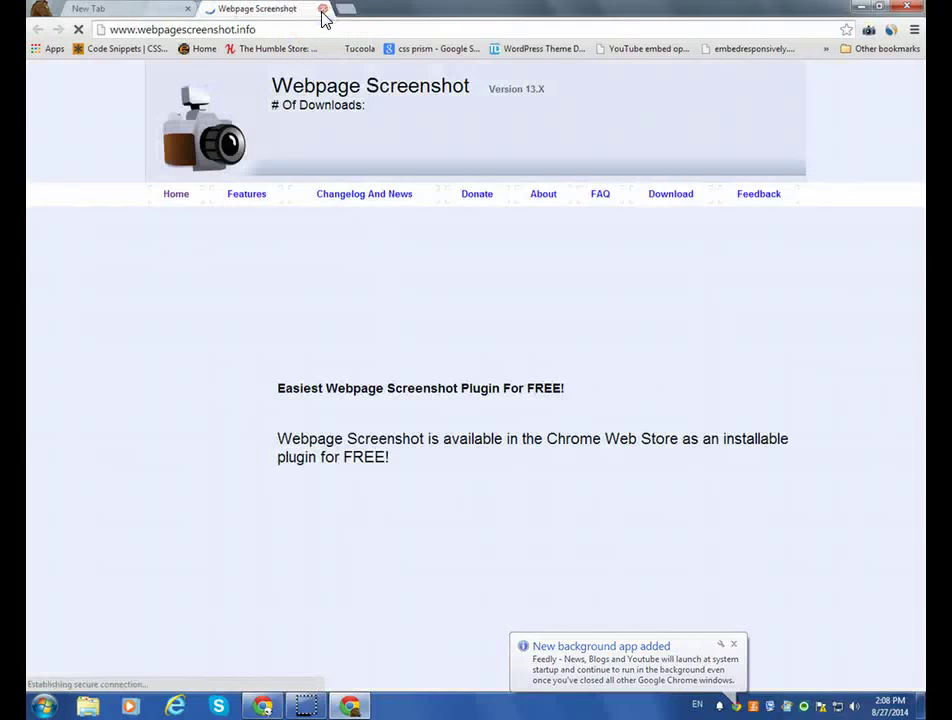
click(323, 12)
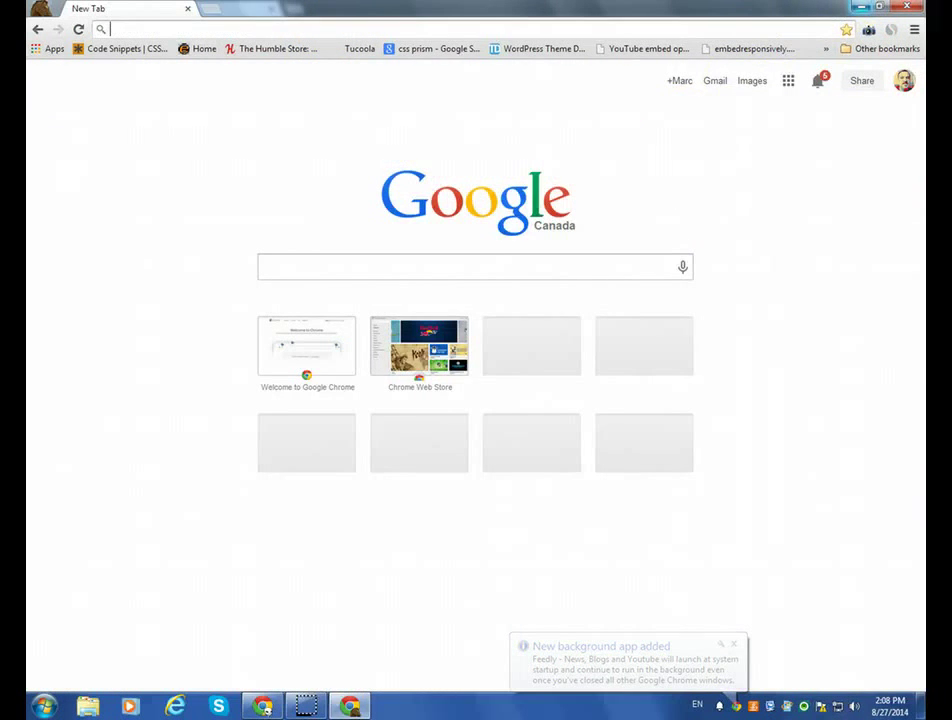
click(862, 7)
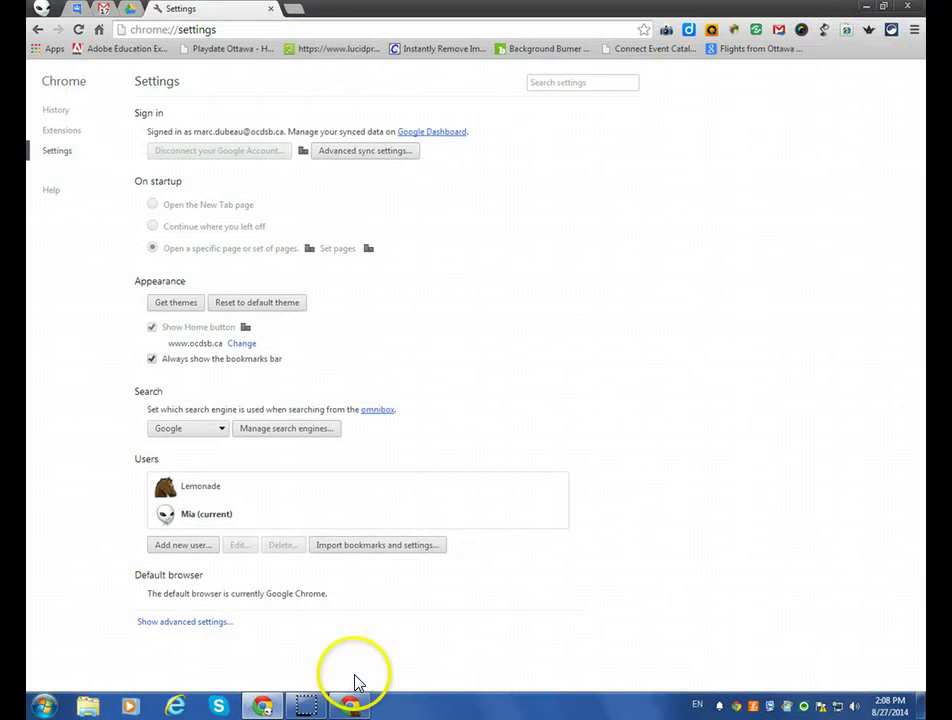
click(270, 12)
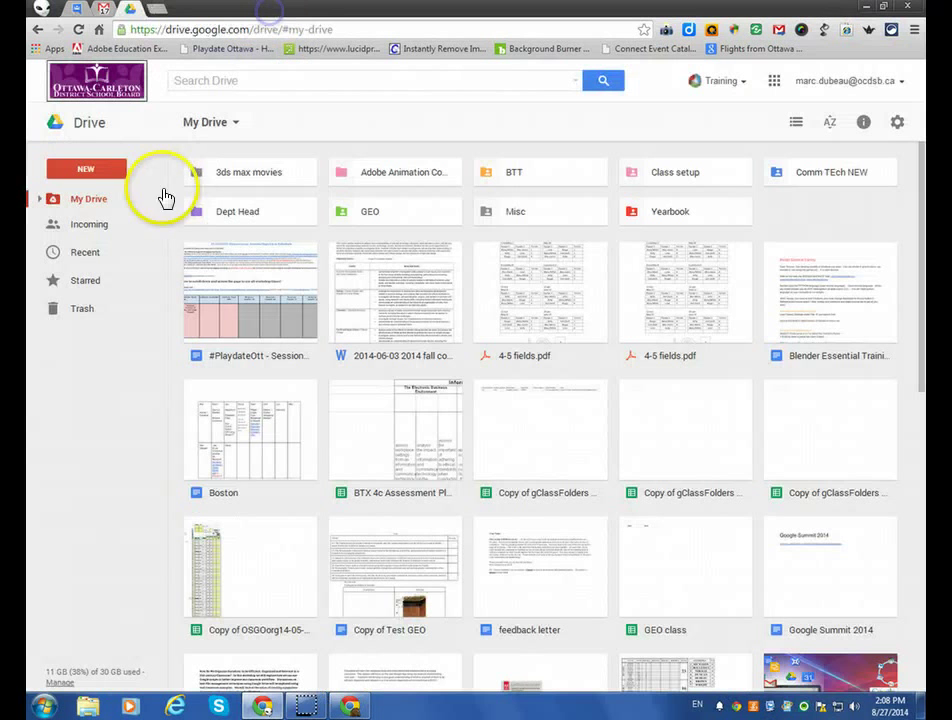
Close and relaunch Chrome, then check the pinned Gmail and Drive tabs load signed in.
click(909, 10)
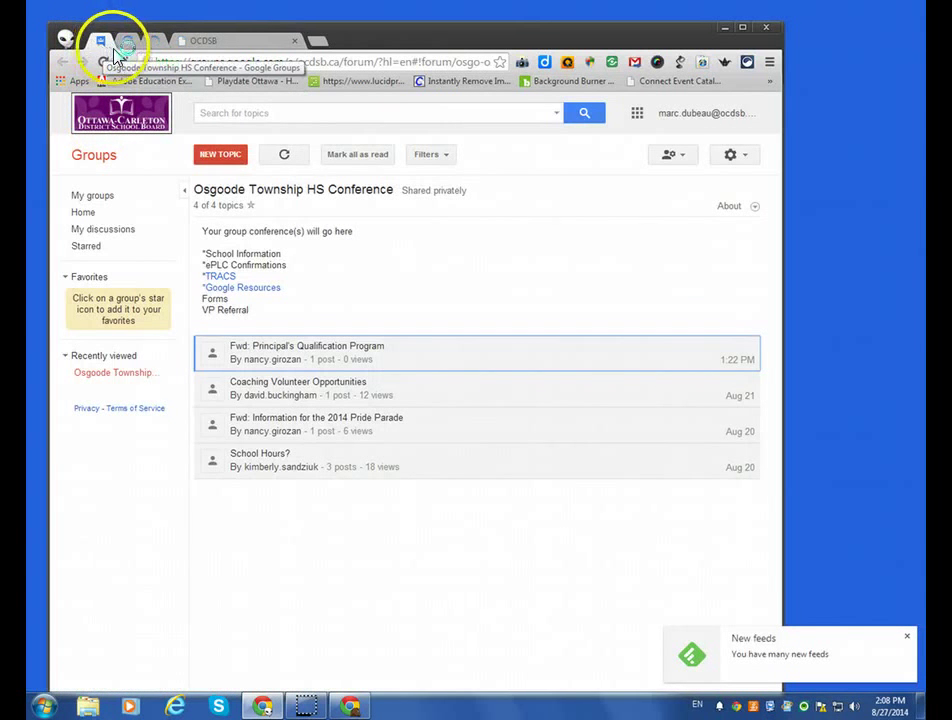
click(128, 45)
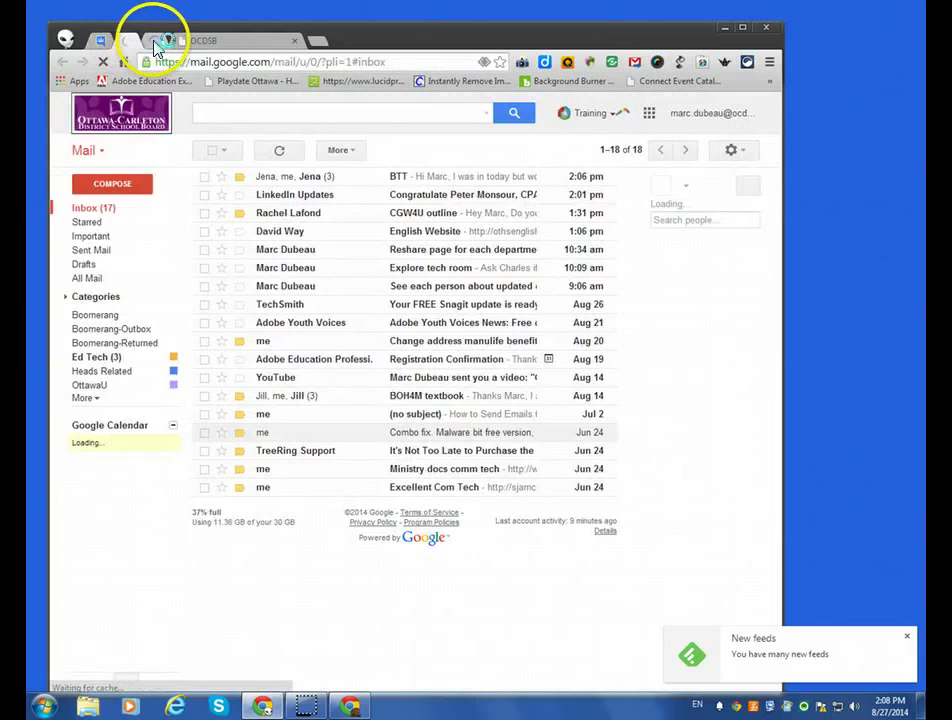
click(154, 44)
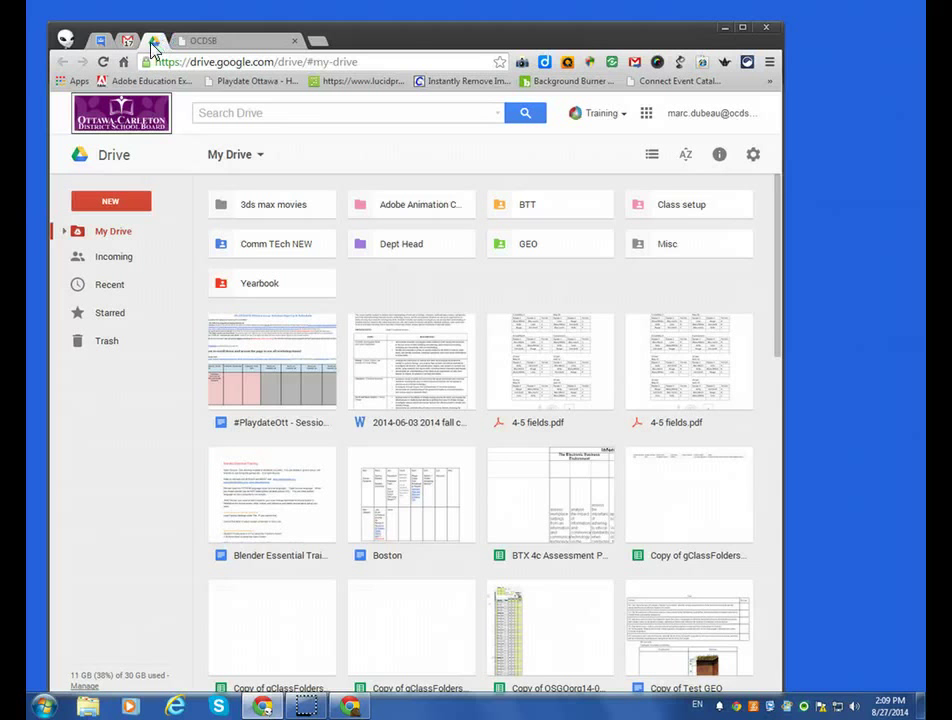
click(155, 42)
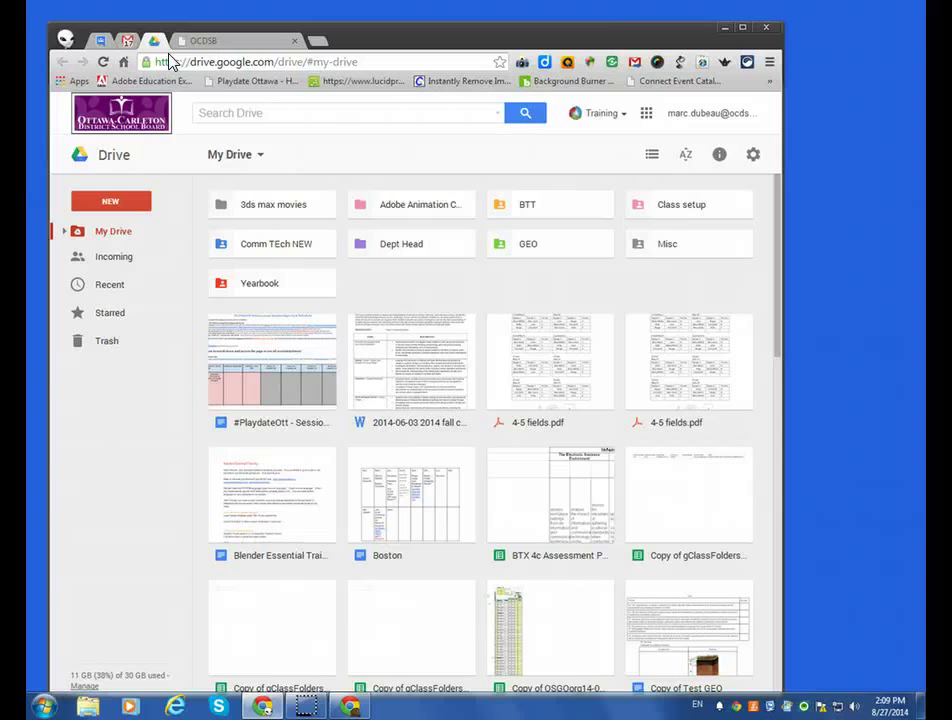
click(361, 593)
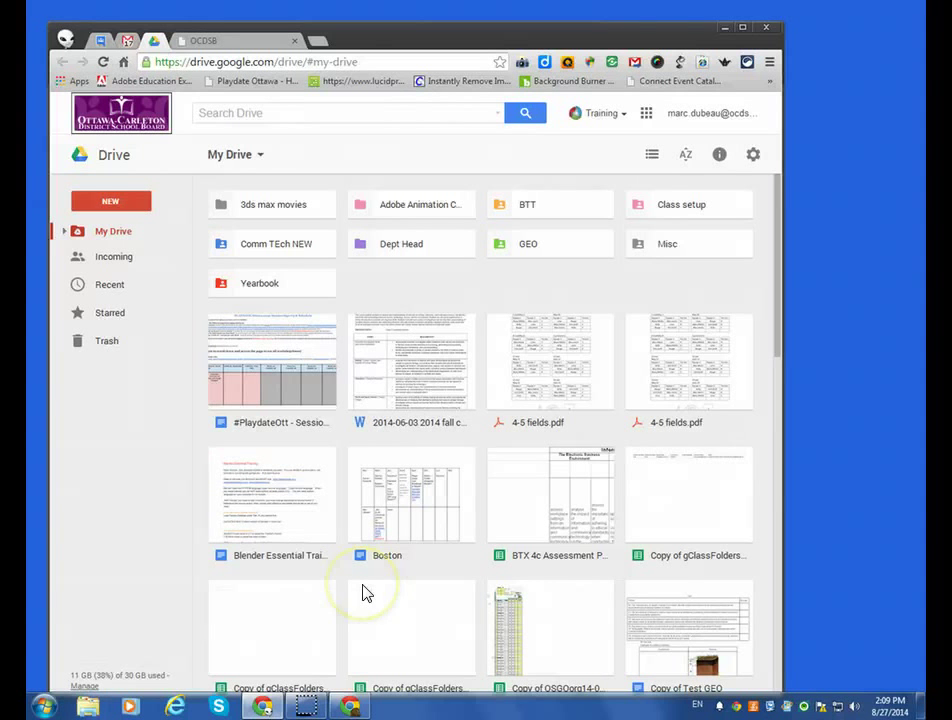